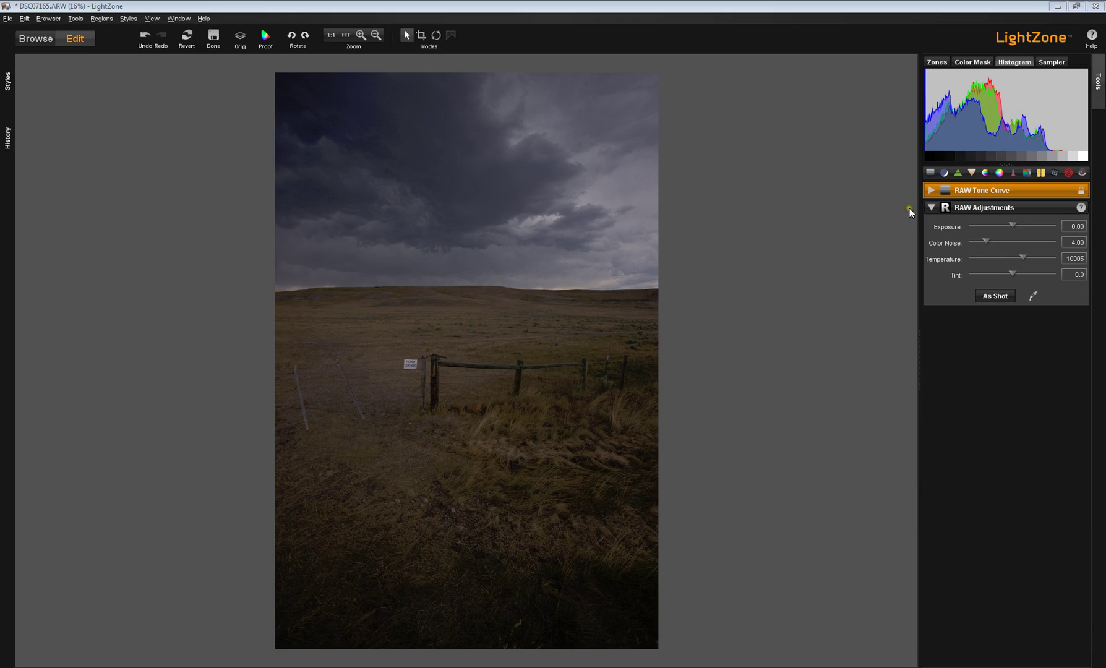
{"action": "left_click", "coordinate": [930, 173]}
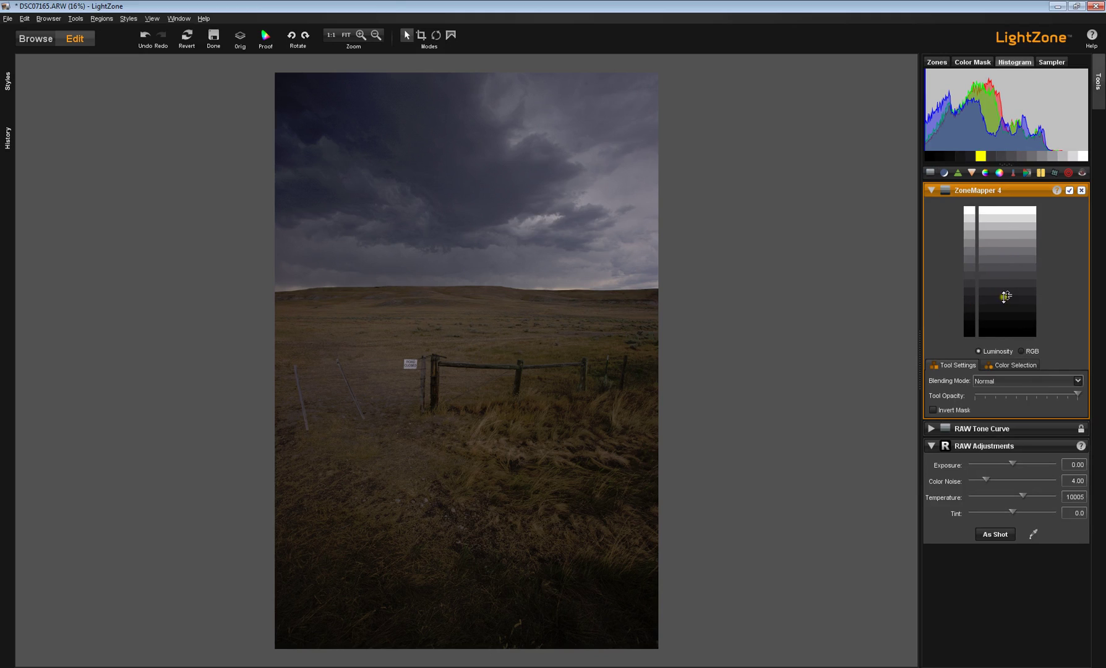
{"action": "left_click", "coordinate": [1008, 246]}
{"action": "mouse_move", "coordinate": [1008, 246]}
{"action": "left_mouse_down"}
{"action": "mouse_move", "coordinate": [1009, 233]}
{"action": "mouse_move", "coordinate": [1010, 260]}
{"action": "left_mouse_up"}
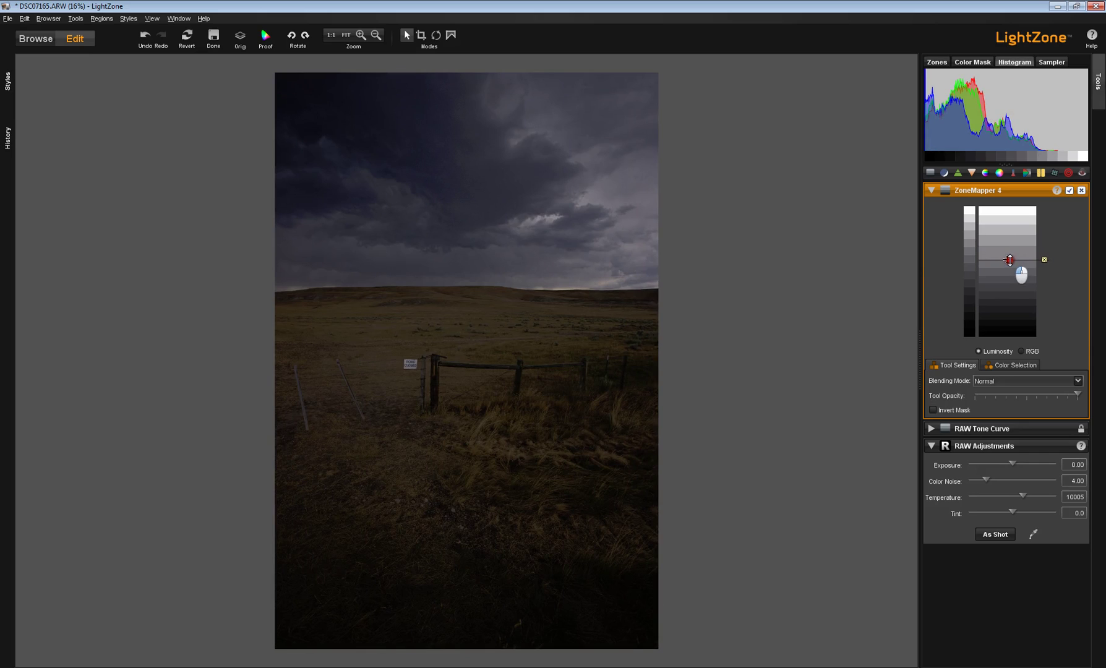
{"action": "left_click", "coordinate": [1044, 259]}
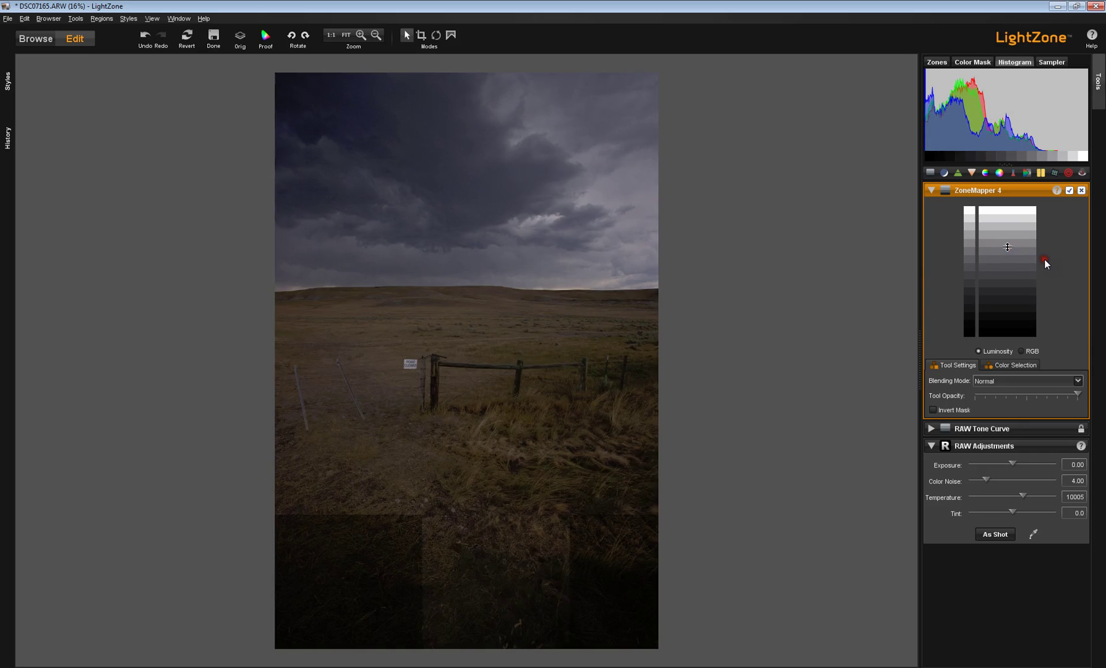
Replace the ZoneMapper with Relight 2 (Shadows 3.00, Highlights 0.20), then compare with the original
{"action": "left_click", "coordinate": [1081, 190]}
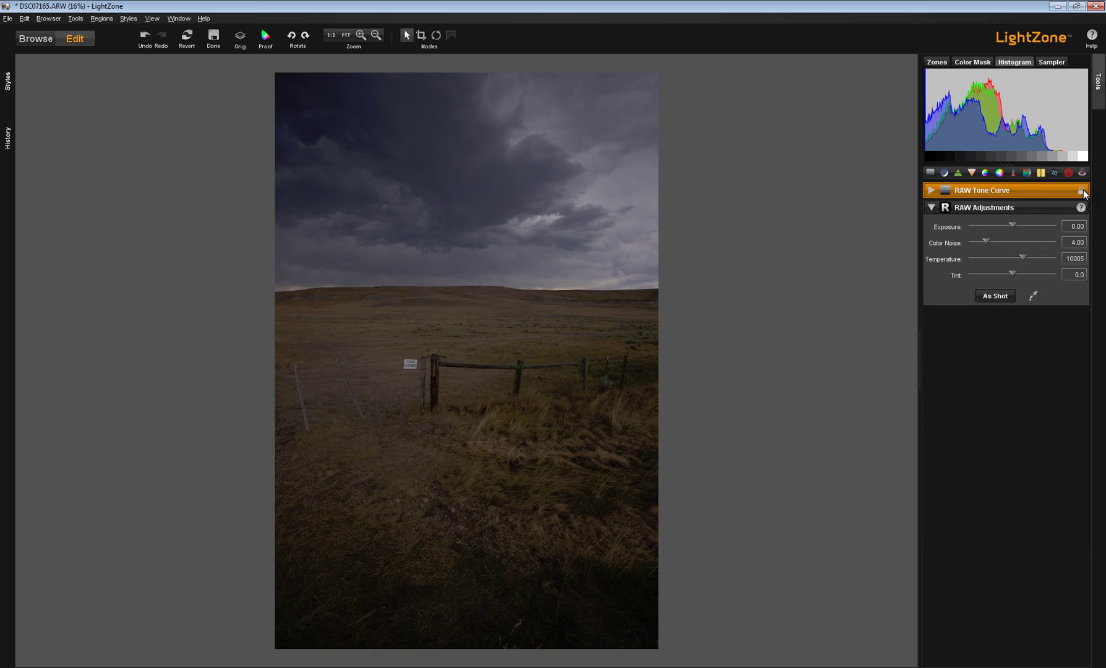
{"action": "left_click", "coordinate": [944, 172]}
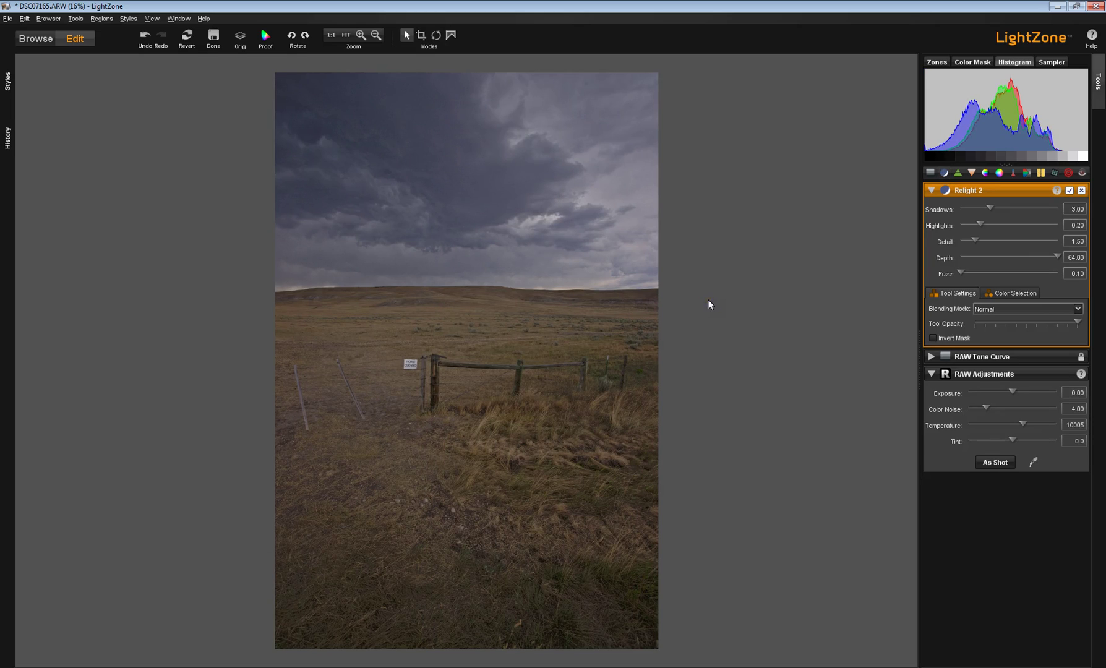
{"action": "left_click", "coordinate": [241, 41]}
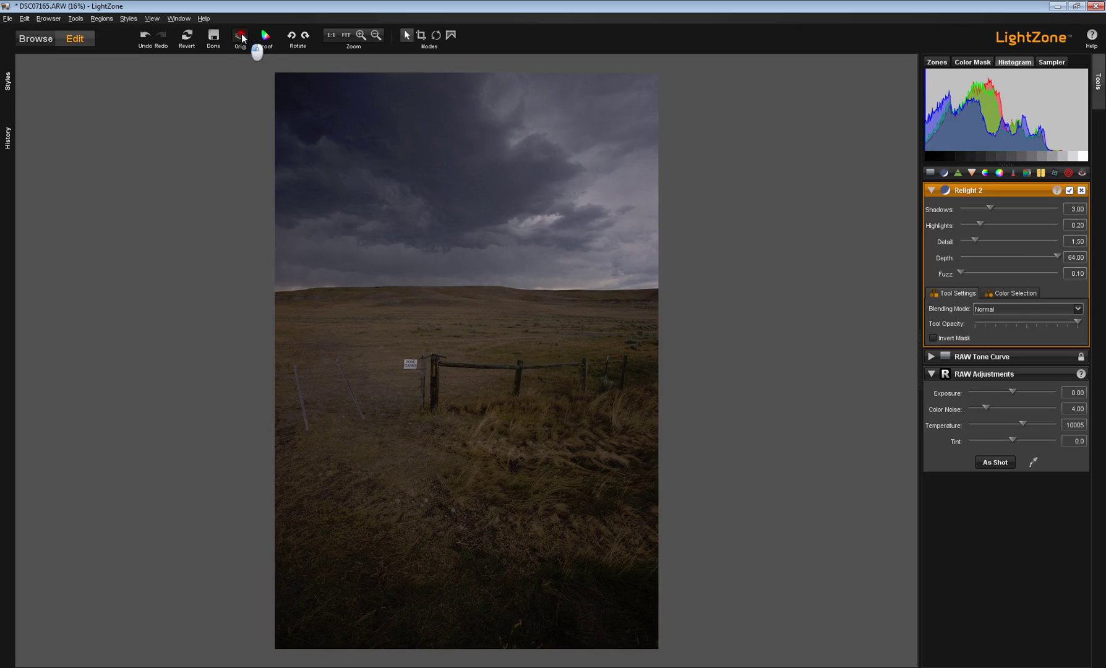
{"action": "left_click", "coordinate": [242, 38]}
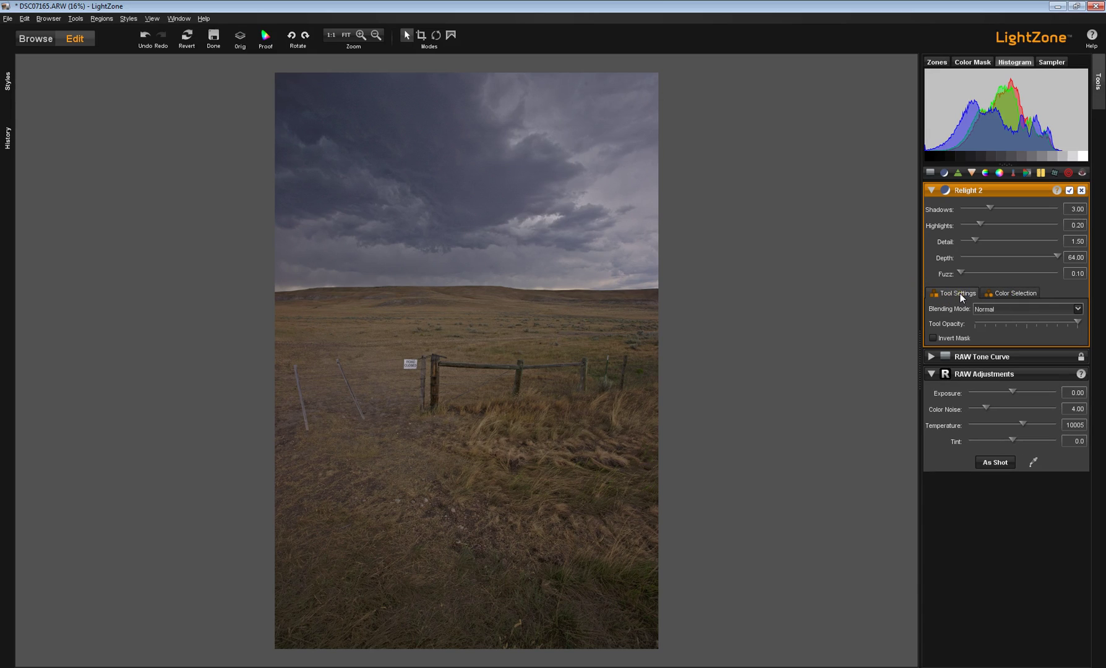
{"action": "left_click", "coordinate": [1008, 291]}
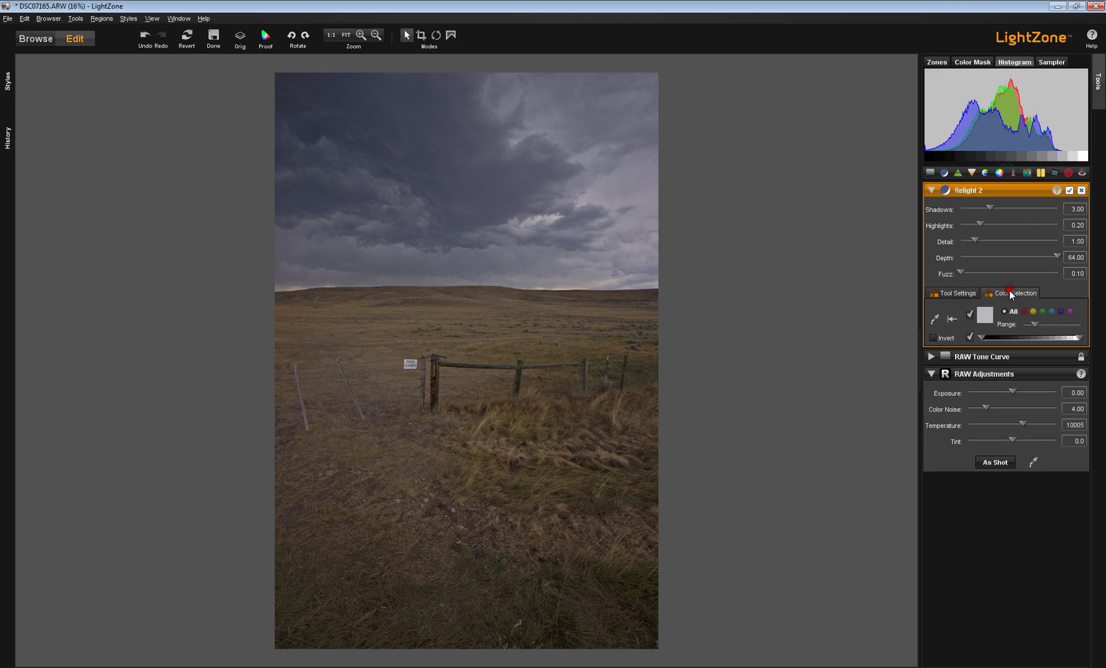
{"action": "left_click", "coordinate": [967, 293]}
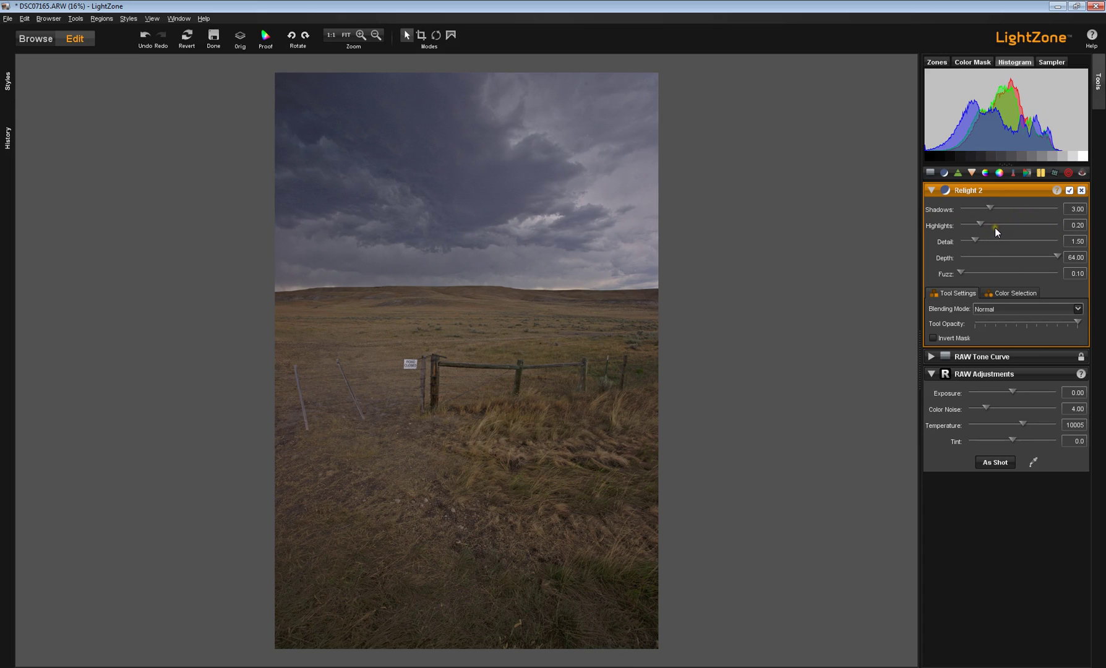
Add ZoneMapper 5 above Relight 2, try brightening upper zones, then delete every control point
{"action": "left_click", "coordinate": [931, 173]}
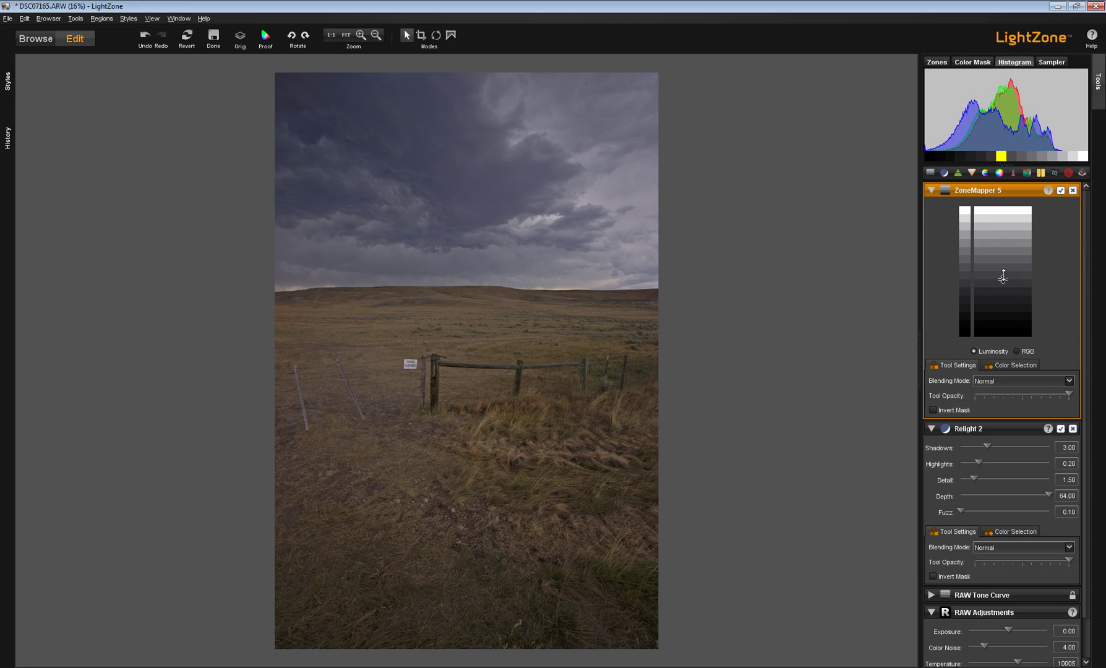
{"action": "left_click", "coordinate": [1002, 223]}
{"action": "left_click_drag", "start_coordinate": [1002, 222], "coordinate": [1002, 217]}
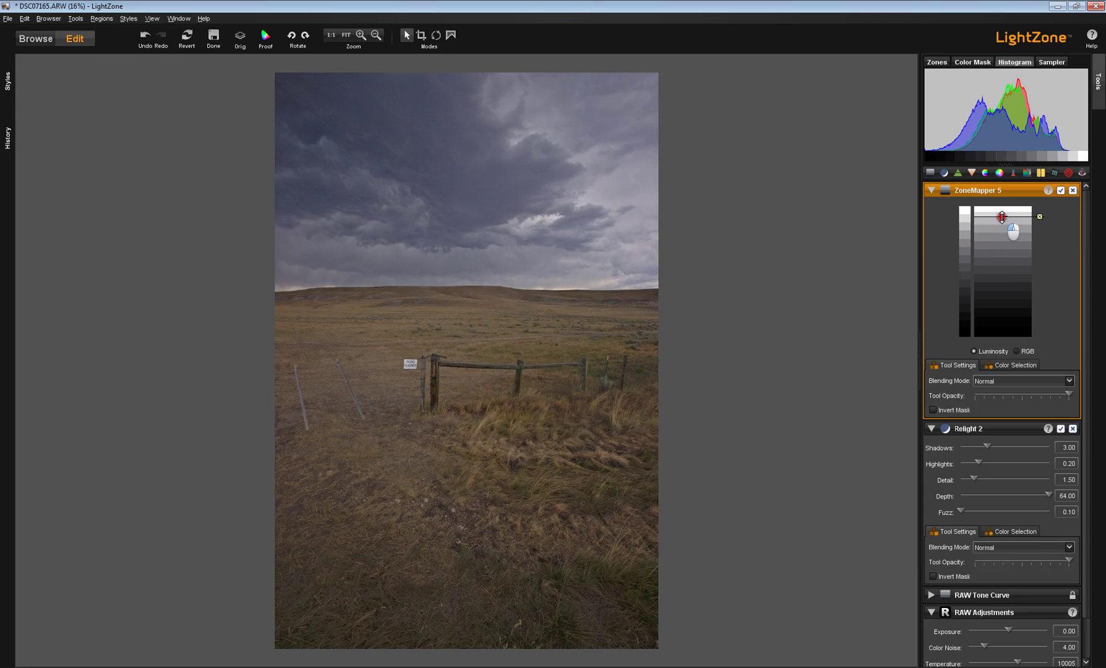
{"action": "left_click", "coordinate": [1039, 216]}
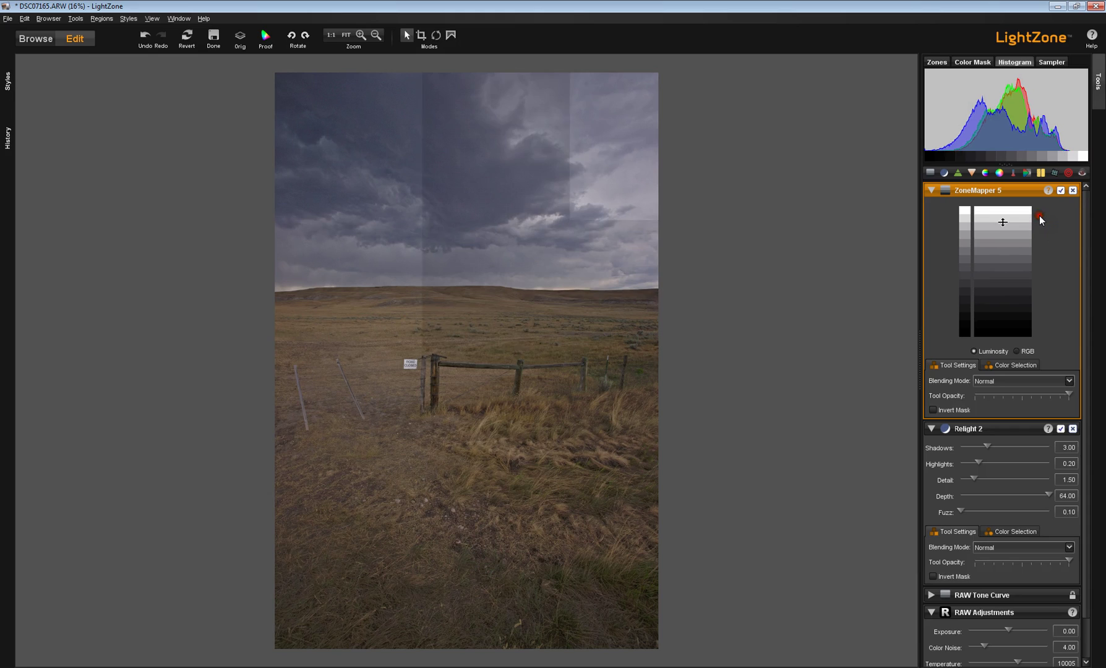
{"action": "left_click", "coordinate": [1003, 295]}
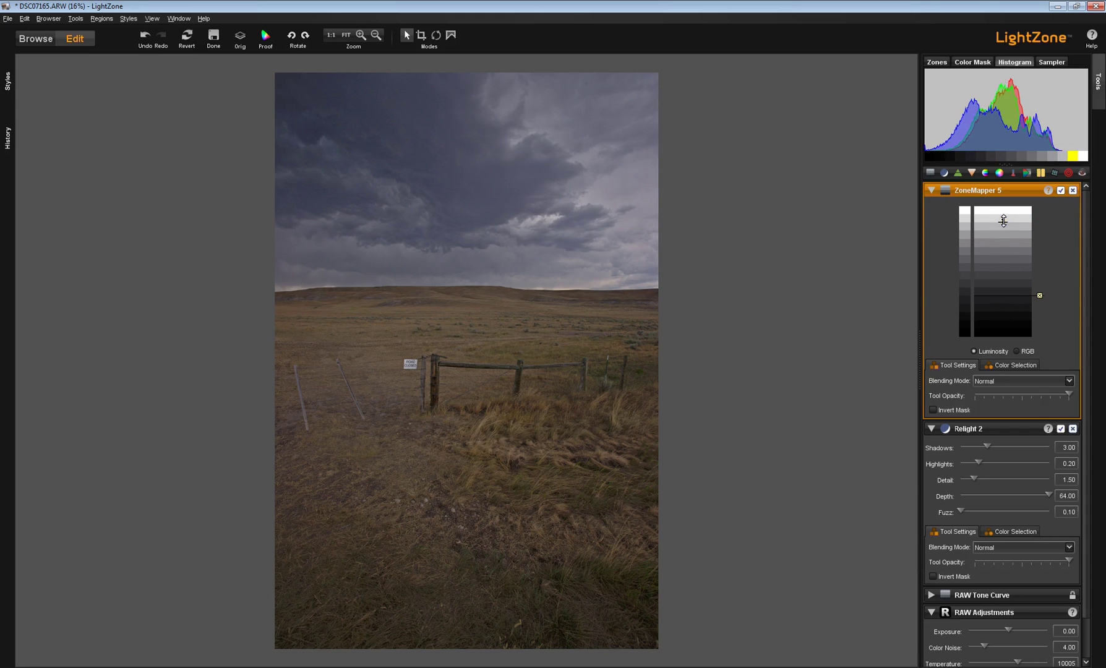
{"action": "left_click_drag", "start_coordinate": [1003, 221], "coordinate": [1003, 220]}
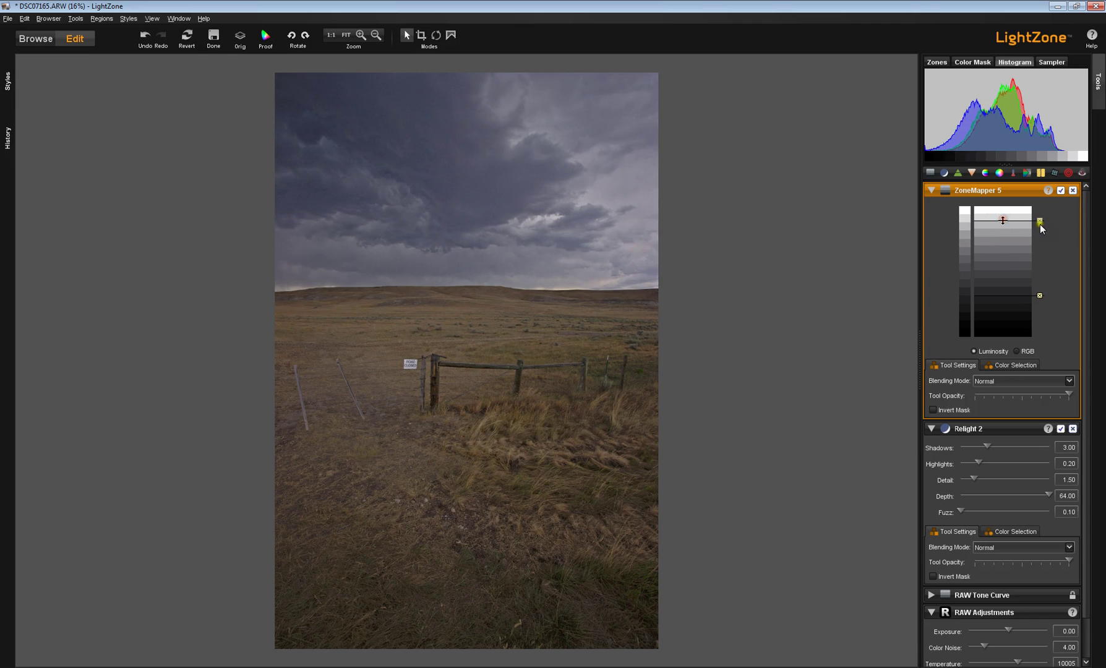
{"action": "left_click", "coordinate": [1039, 222]}
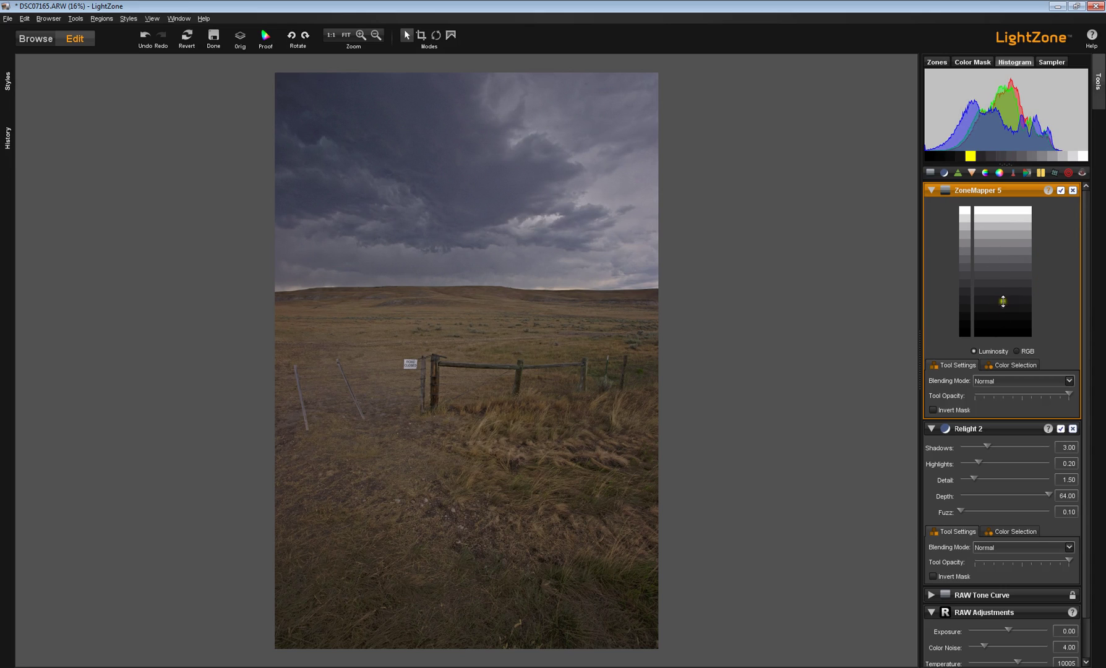
Delete ZoneMapper 5 and vary Relight Shadows between 1.30 and 4.40, ending at 3.00
{"action": "left_click", "coordinate": [1072, 191]}
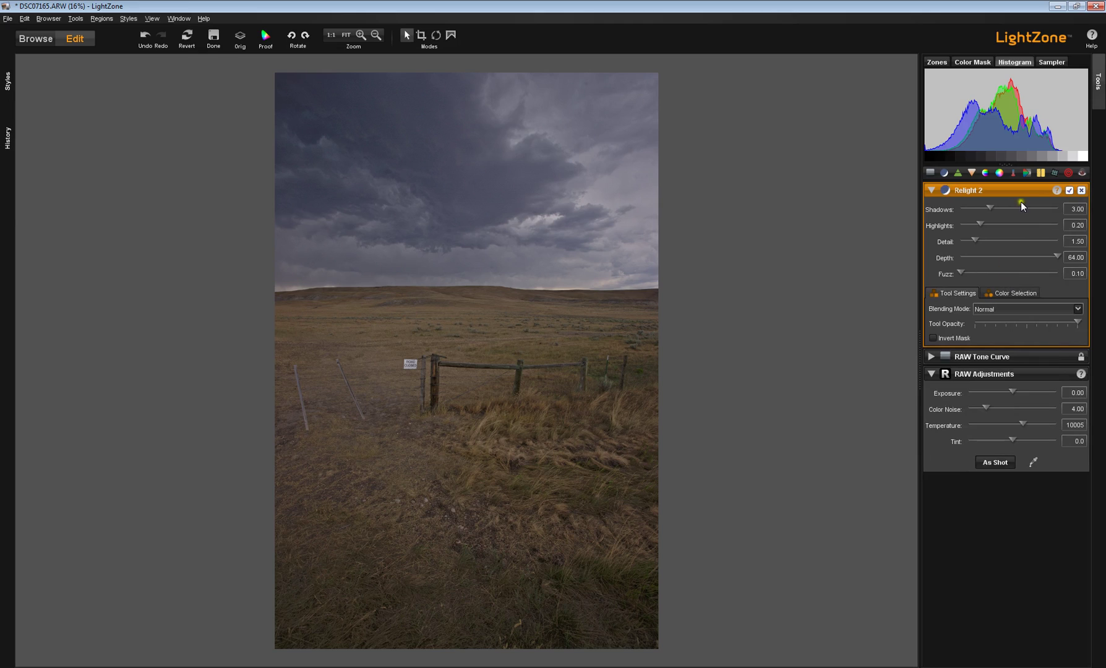
{"action": "left_click", "coordinate": [989, 208]}
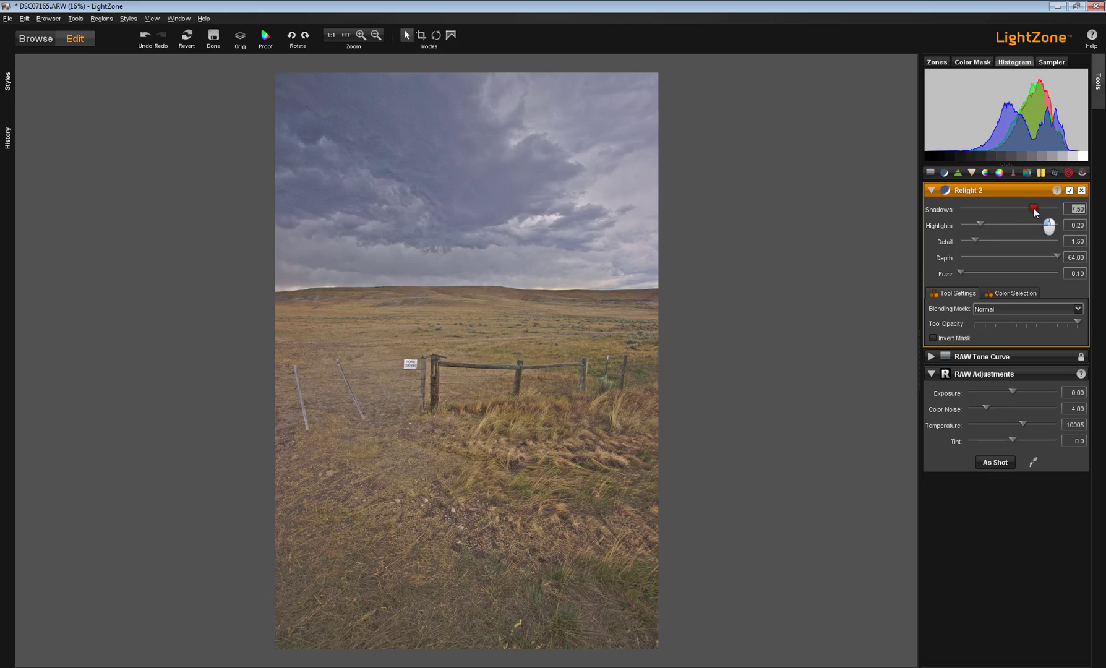
{"action": "left_click_drag", "start_coordinate": [981, 210], "coordinate": [1026, 212]}
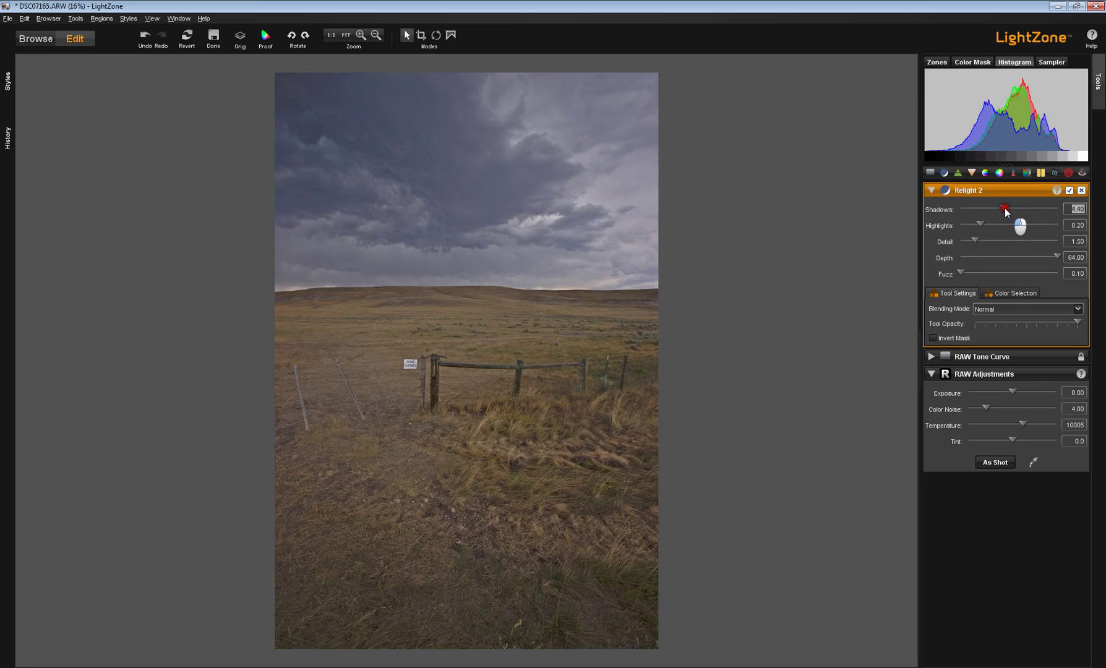
{"action": "left_click_drag", "start_coordinate": [1005, 209], "coordinate": [990, 209]}
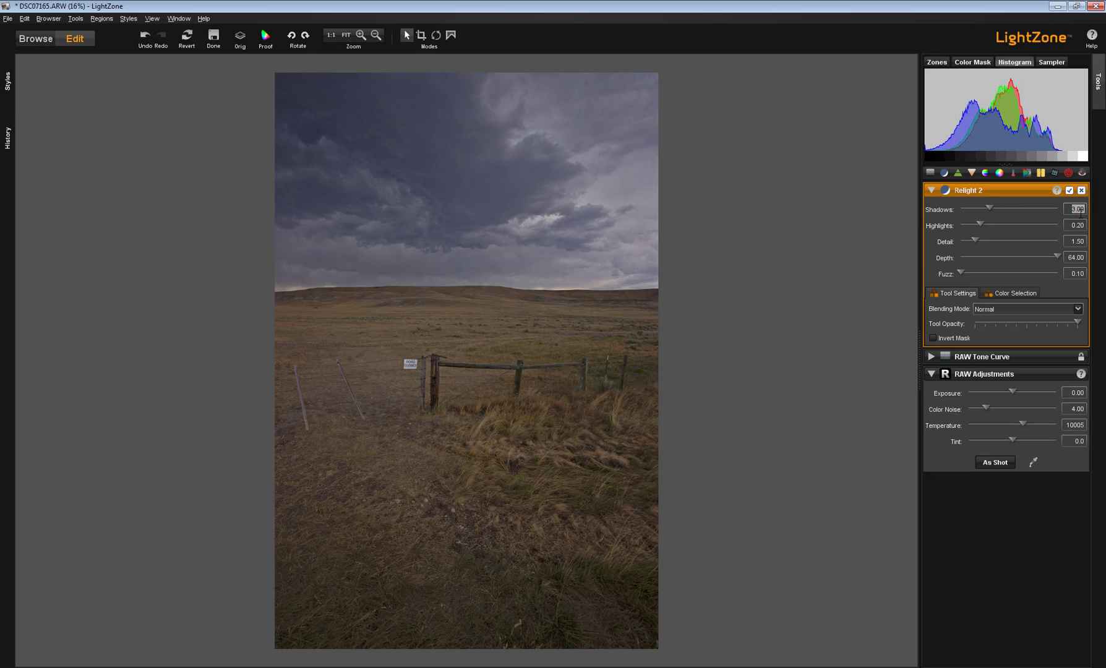
{"action": "left_click", "coordinate": [997, 248]}
{"action": "left_click", "coordinate": [981, 223]}
{"action": "mouse_move", "coordinate": [981, 227]}
{"action": "left_mouse_down"}
{"action": "mouse_move", "coordinate": [1013, 227]}
{"action": "mouse_move", "coordinate": [979, 224]}
{"action": "left_mouse_up"}
{"action": "left_click_drag", "start_coordinate": [979, 224], "coordinate": [981, 224]}
{"action": "left_click", "coordinate": [975, 238]}
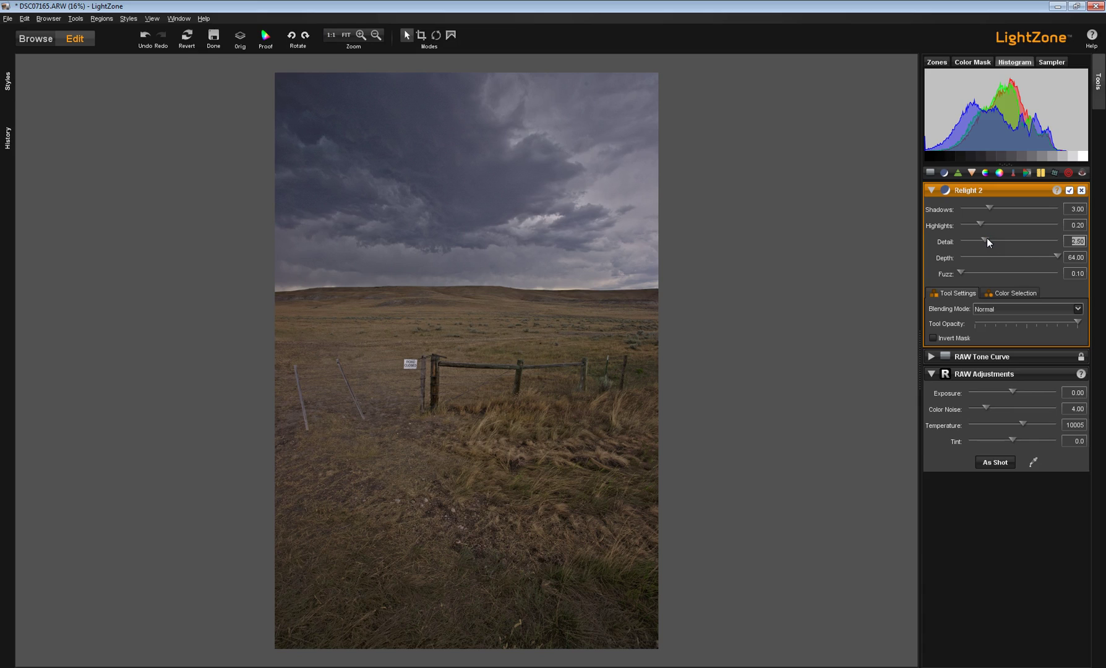
{"action": "left_click_drag", "start_coordinate": [986, 238], "coordinate": [978, 239]}
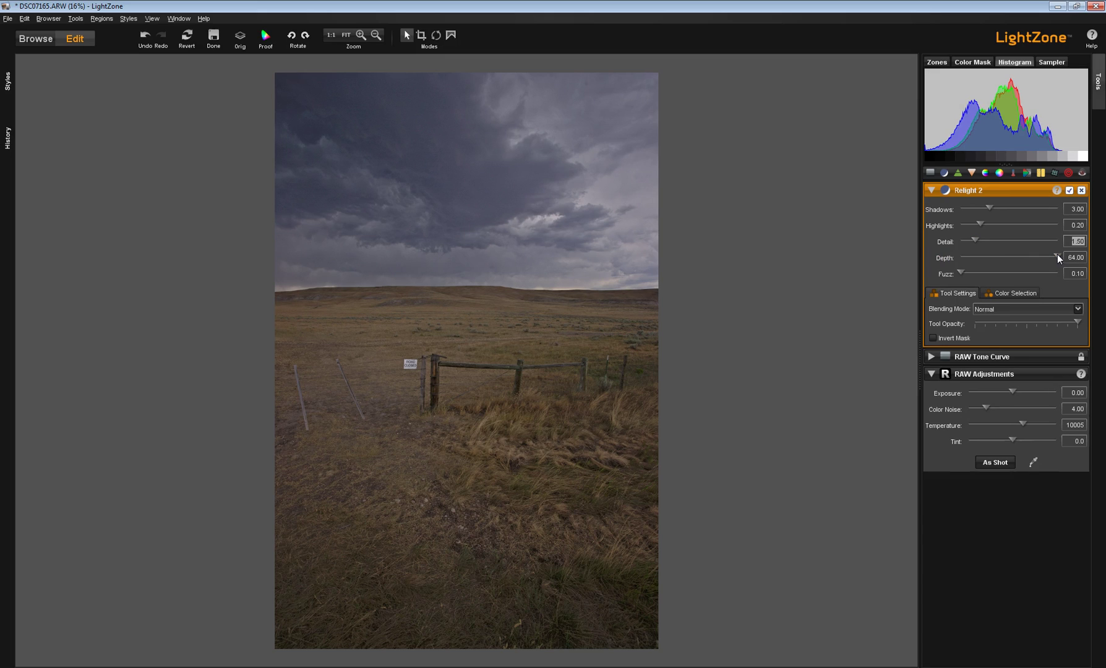
{"action": "left_click_drag", "start_coordinate": [1057, 254], "coordinate": [1003, 257]}
{"action": "left_click_drag", "start_coordinate": [956, 259], "coordinate": [959, 259]}
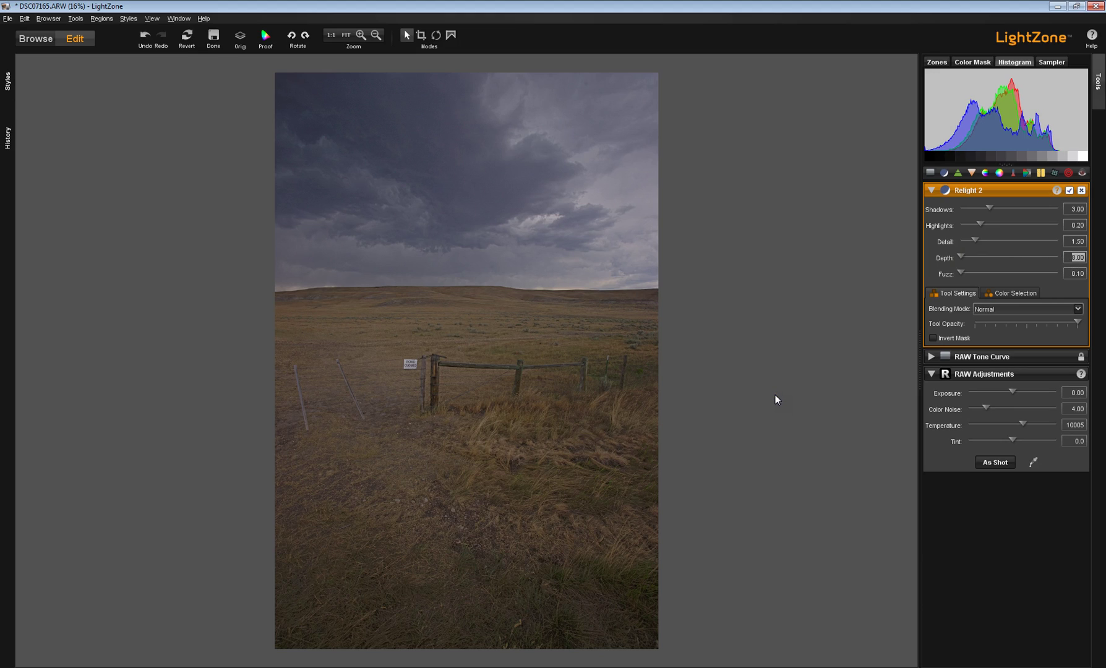
{"action": "left_click", "coordinate": [961, 255]}
{"action": "left_click_drag", "start_coordinate": [961, 258], "coordinate": [1090, 256]}
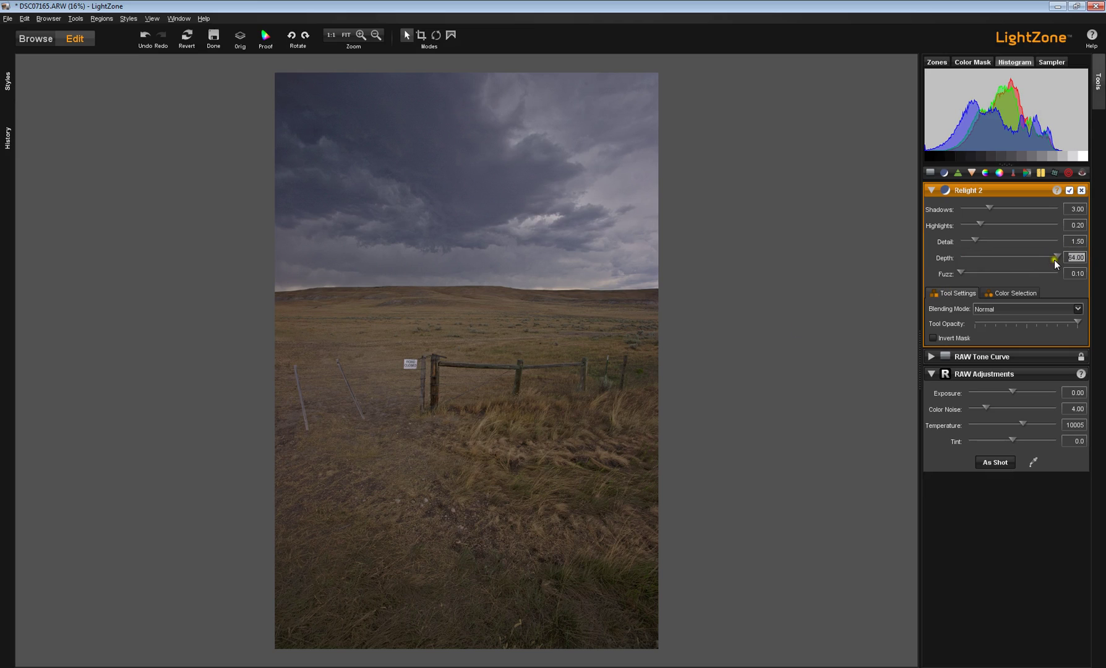
{"action": "left_click_drag", "start_coordinate": [1057, 255], "coordinate": [963, 258]}
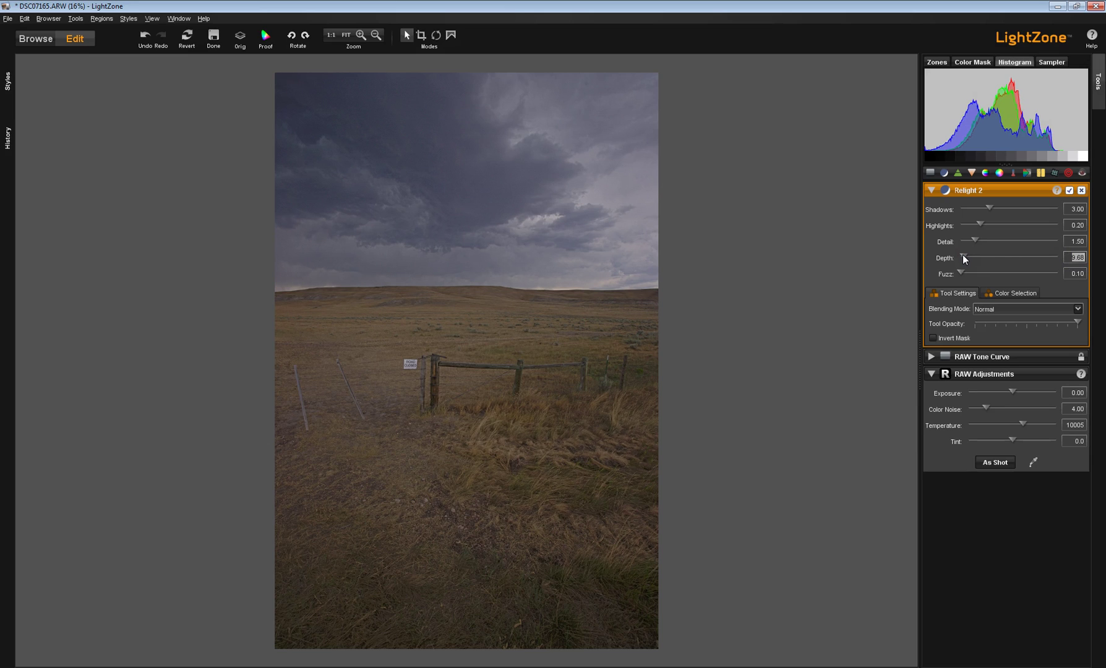
{"action": "left_click_drag", "start_coordinate": [964, 259], "coordinate": [1005, 279]}
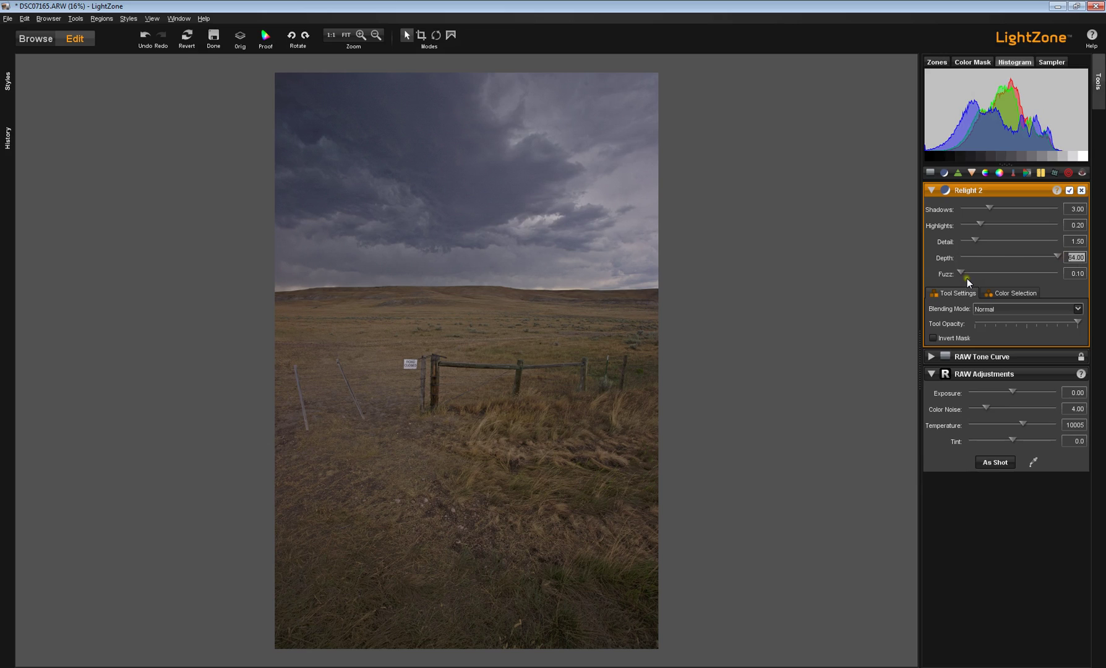
{"action": "left_click_drag", "start_coordinate": [959, 270], "coordinate": [960, 270]}
{"action": "left_click_drag", "start_coordinate": [1054, 273], "coordinate": [1059, 274]}
{"action": "left_click_drag", "start_coordinate": [1059, 275], "coordinate": [962, 278]}
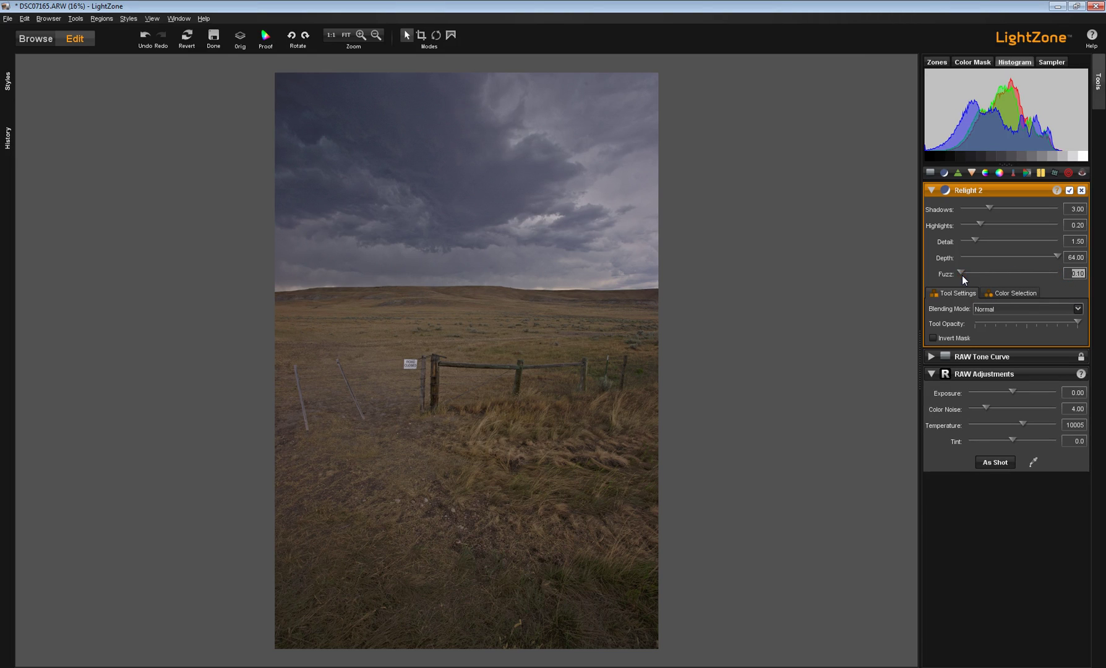